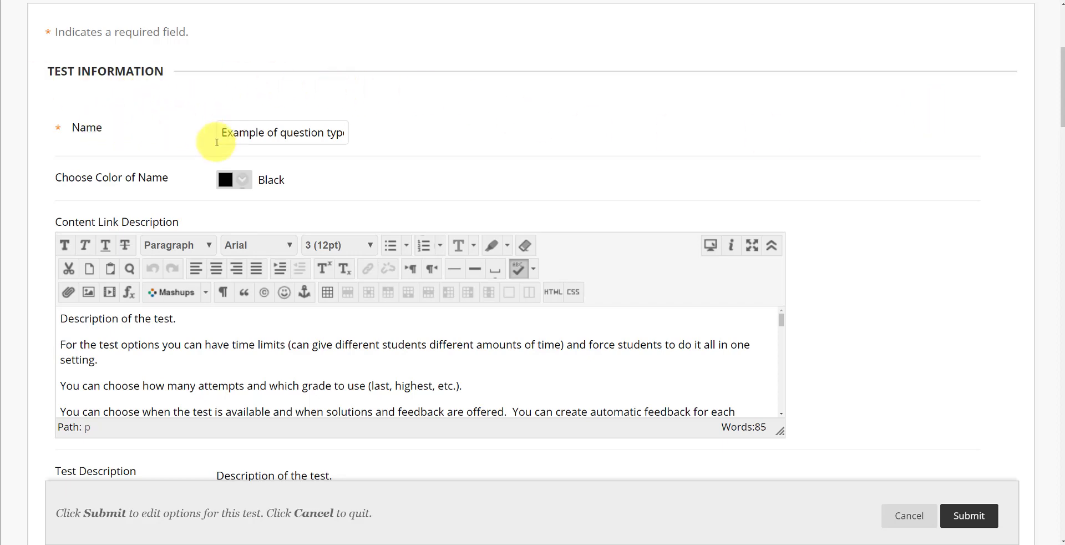
Review the test's name, content link description, test description, instructions and new-window setting under Test Information
scroll(211, 369, down, 3)
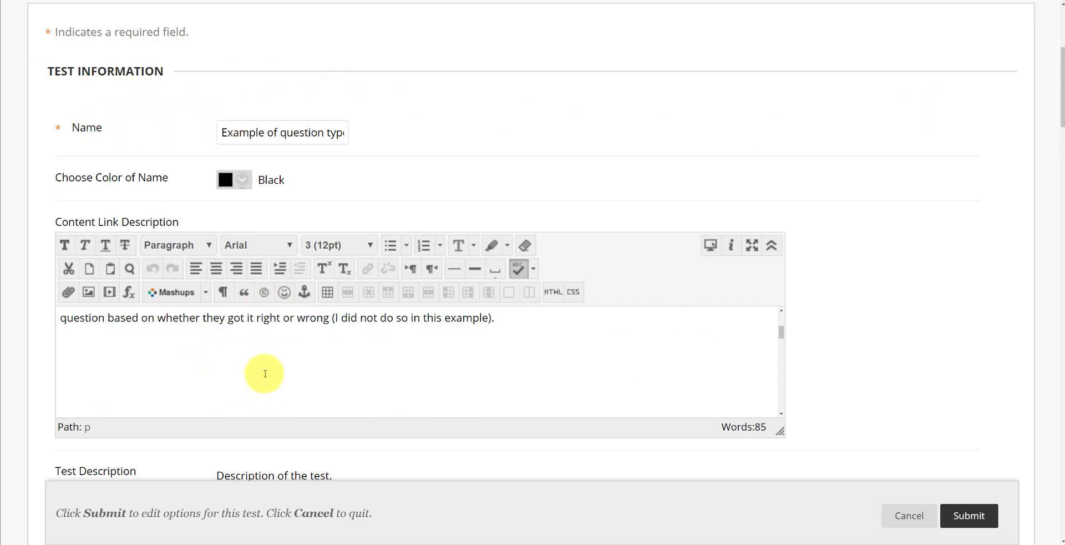
scroll(266, 373, up, 5)
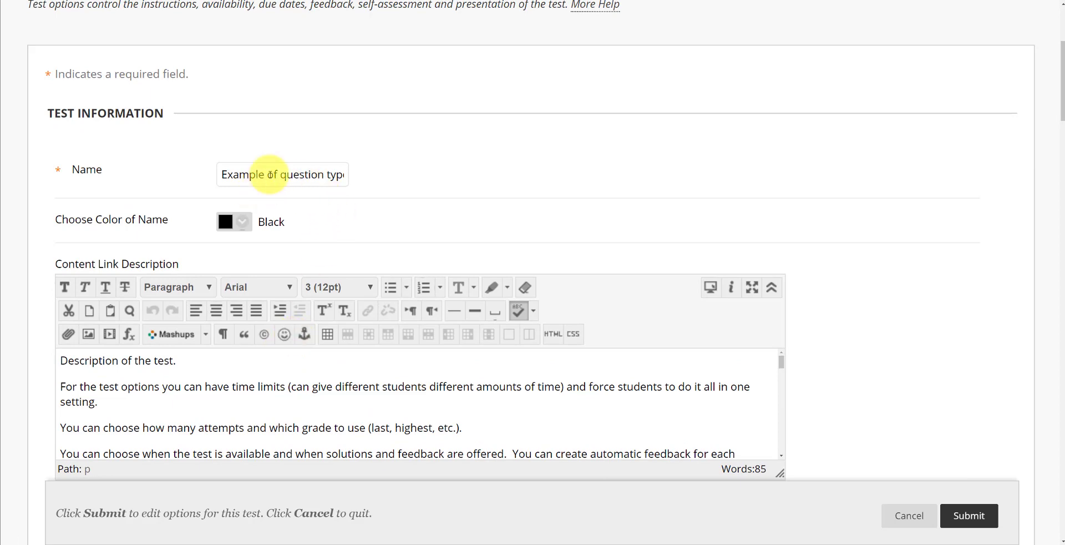
scroll(468, 204, down, 3)
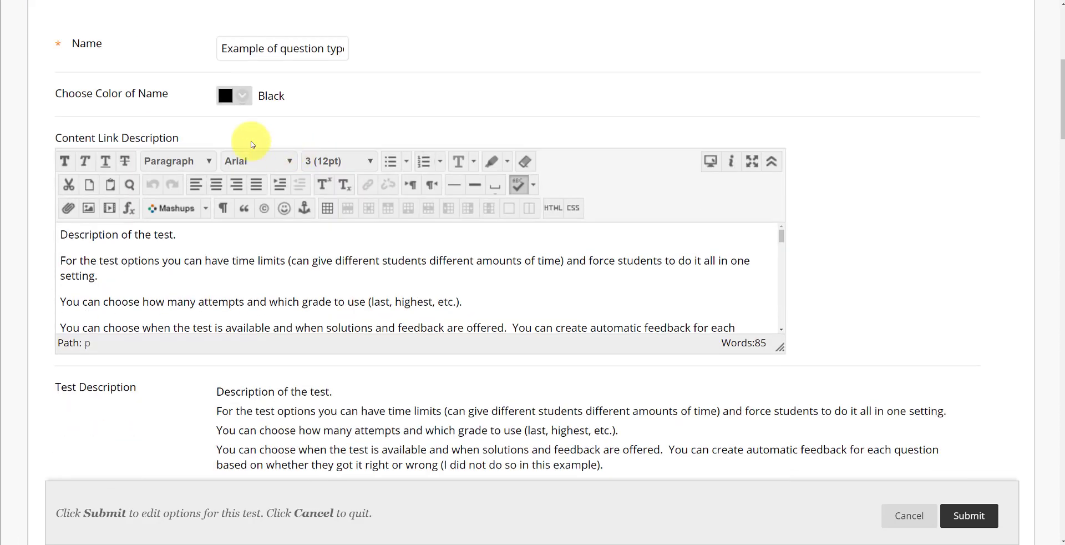
scroll(342, 281, down, 1)
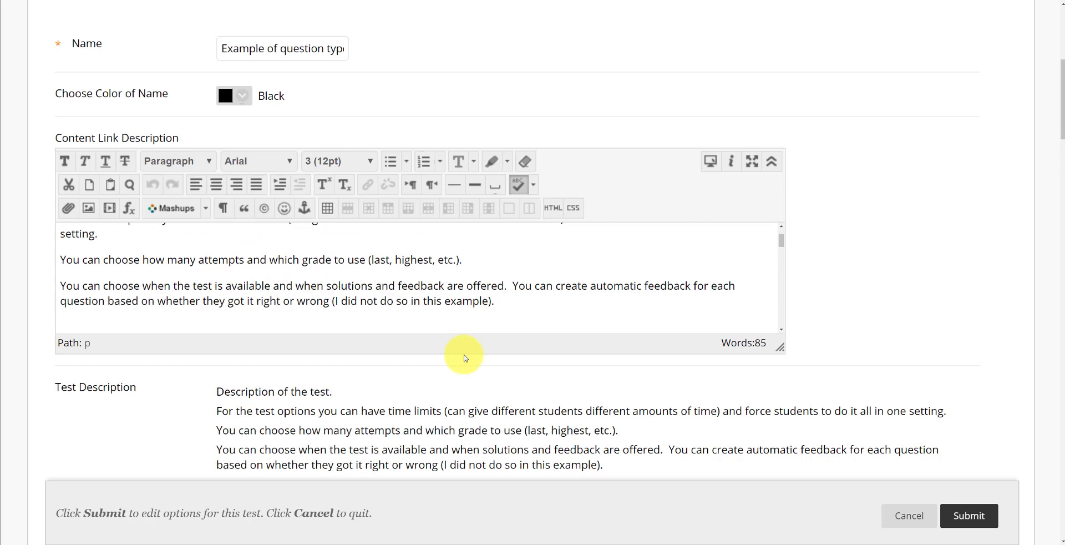
scroll(465, 358, down, 5)
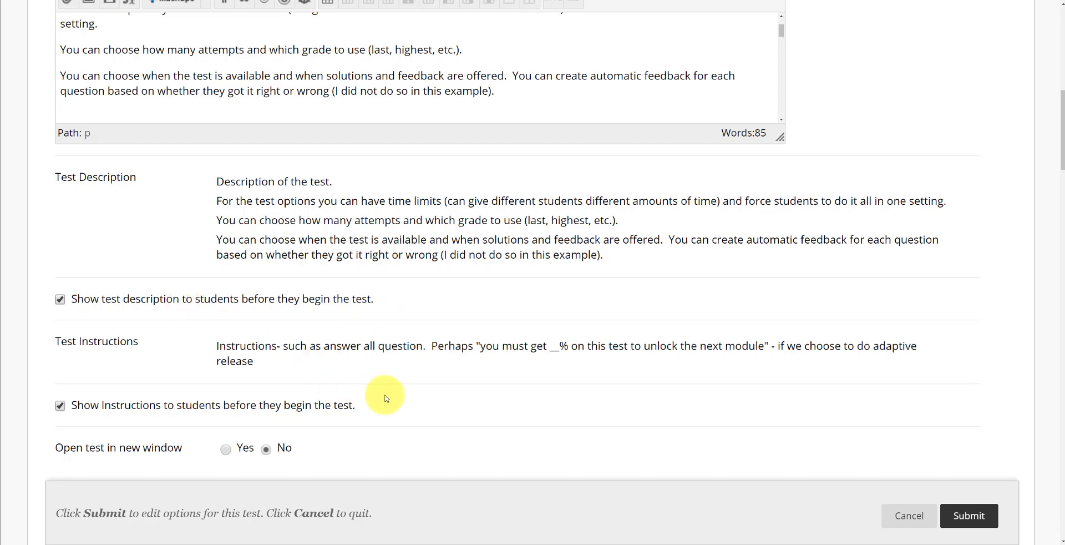
scroll(414, 419, down, 2)
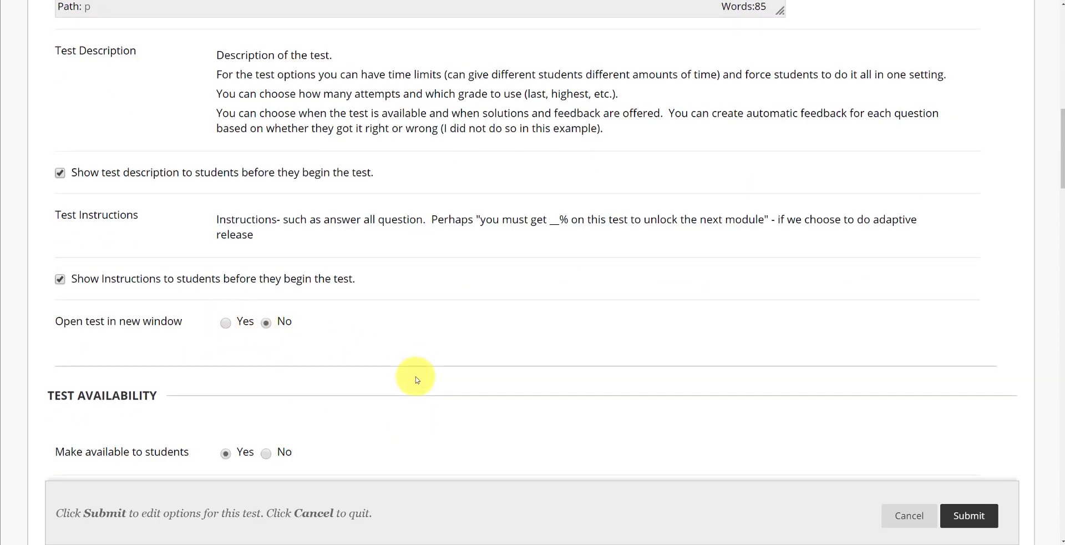
scroll(414, 375, down, 3)
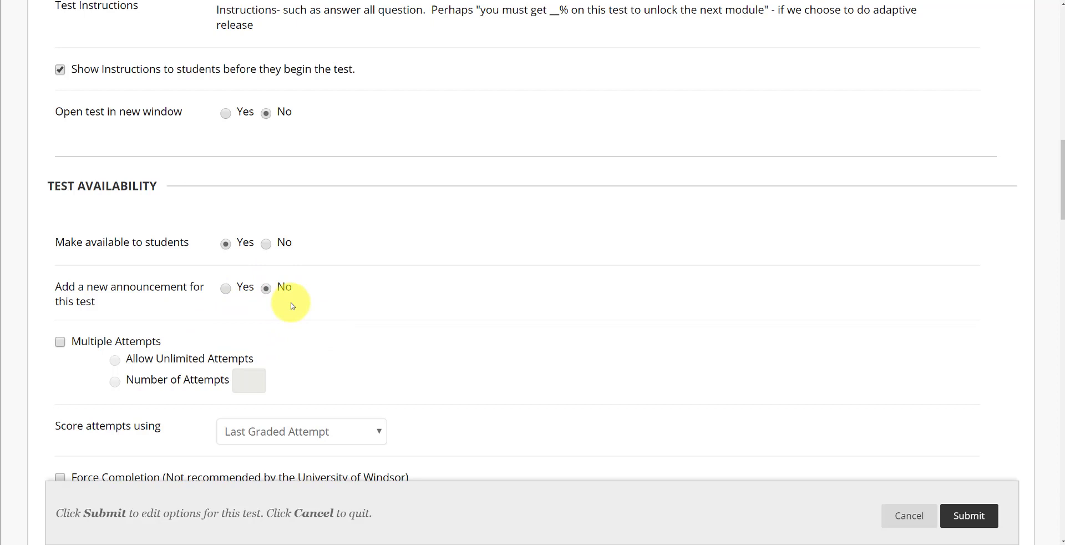
Allow multiple attempts on the test and limit the number of attempts to 2
scroll(283, 299, down, 1)
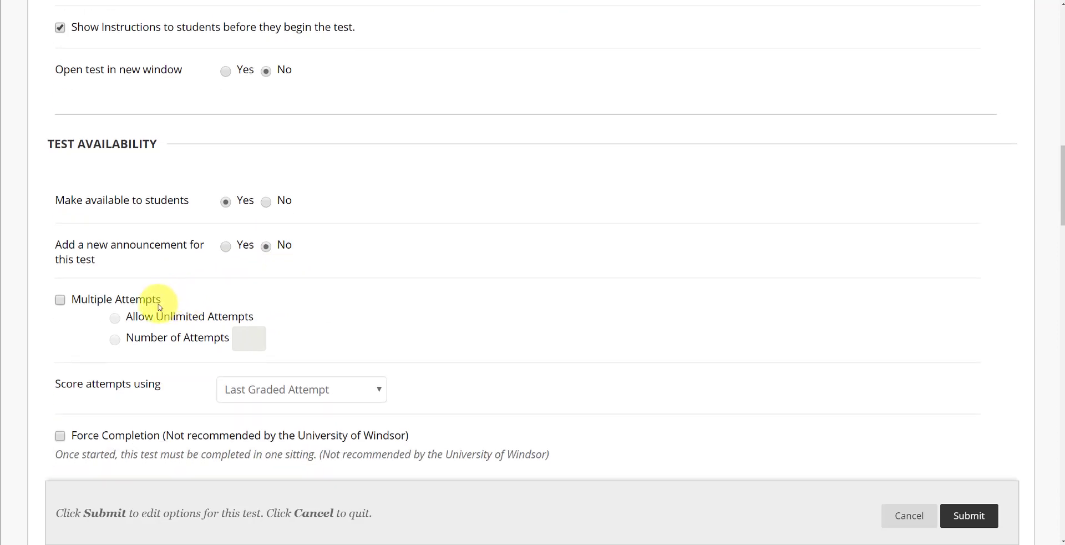
click(116, 302)
click(178, 337)
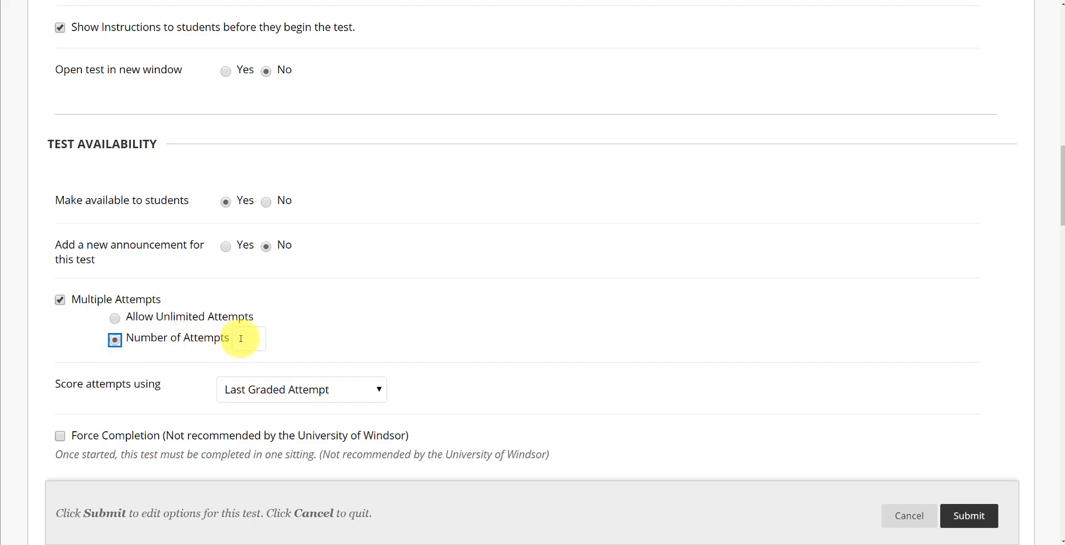
click(254, 336)
text(2)
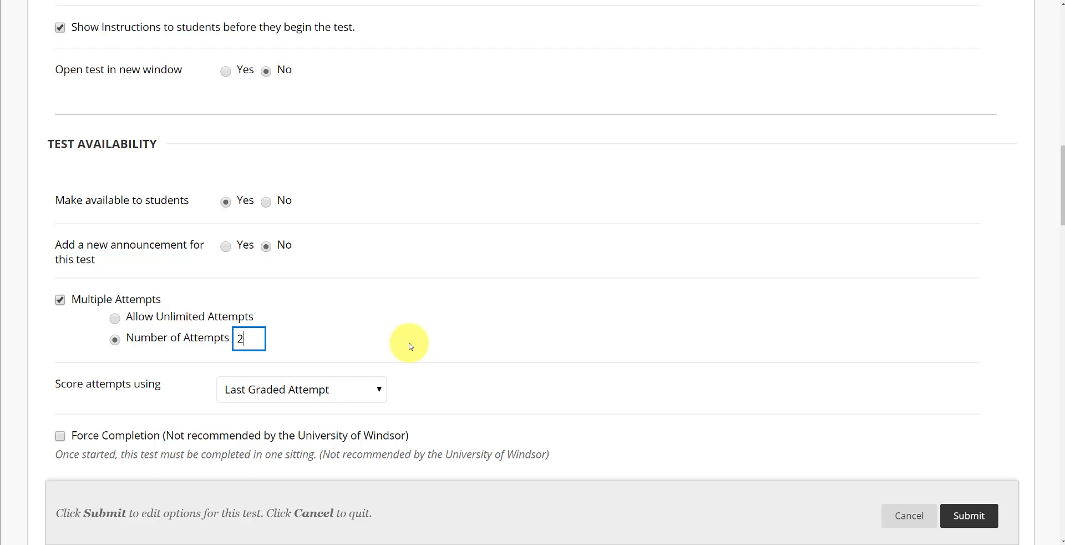
Look through the grading choices available for scoring multiple attempts
click(356, 391)
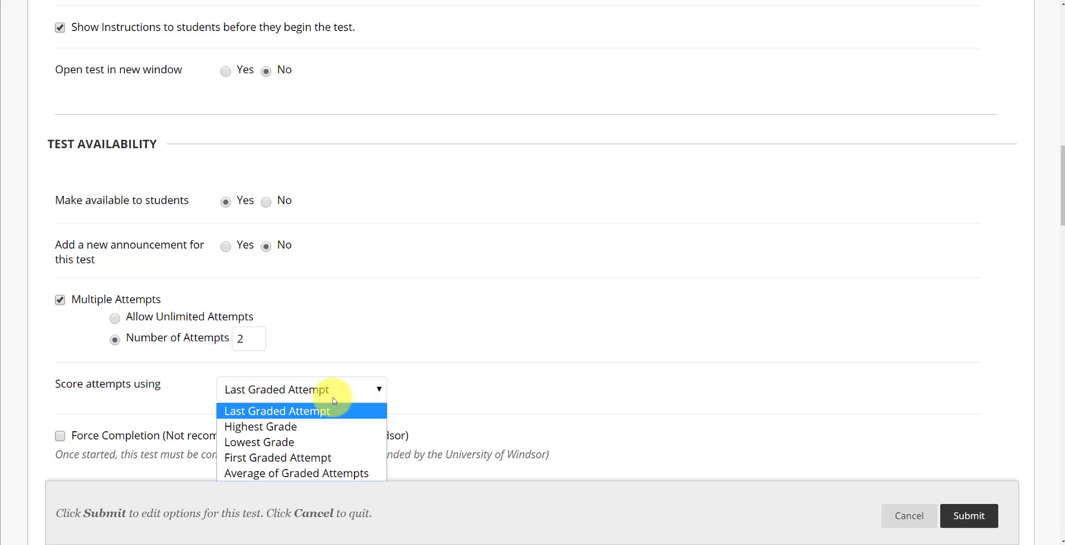
click(488, 332)
click(381, 386)
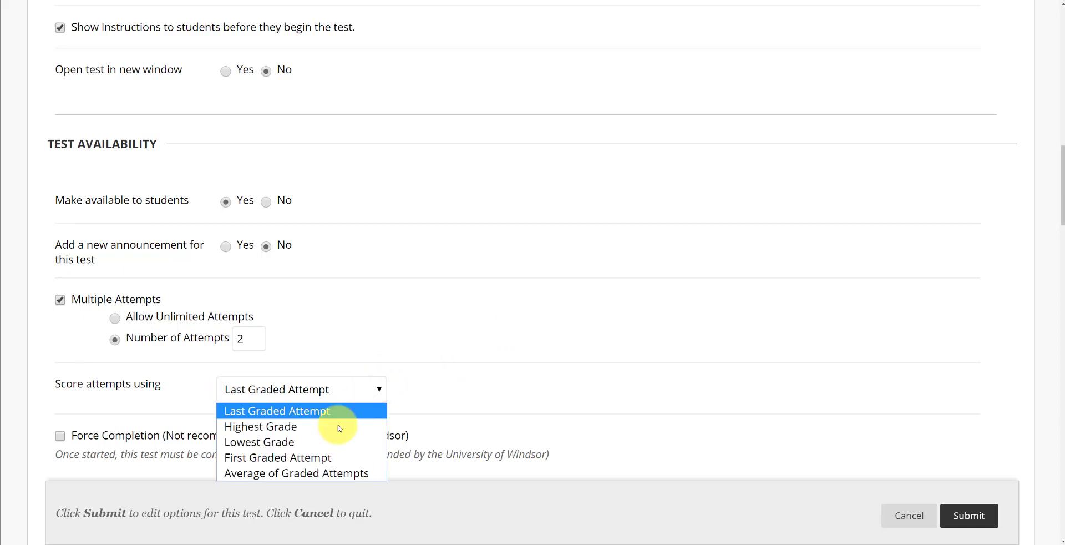
click(548, 360)
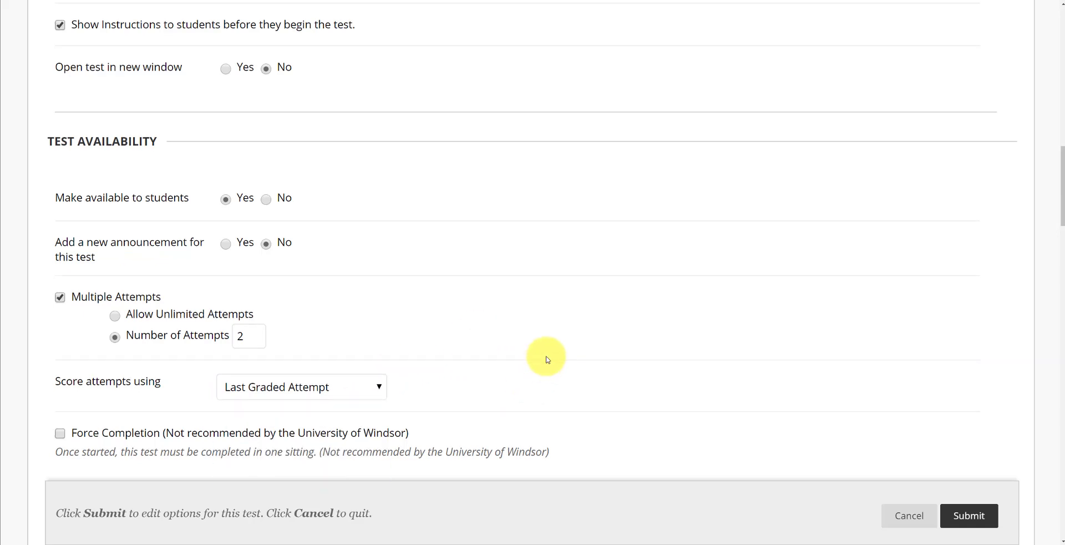
Enable the test timer and turn Auto-Submit on
scroll(548, 360, down, 3)
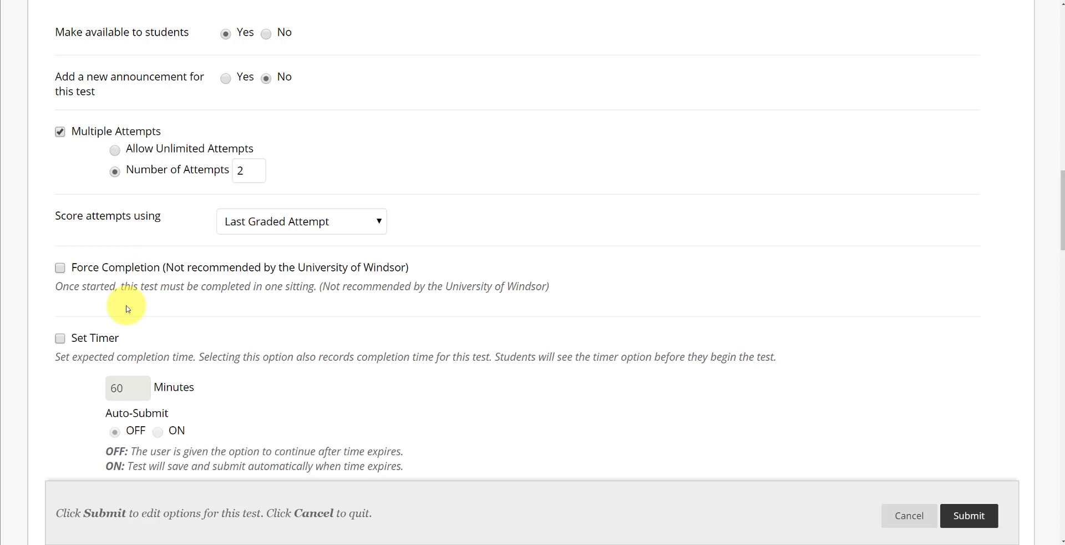
click(66, 343)
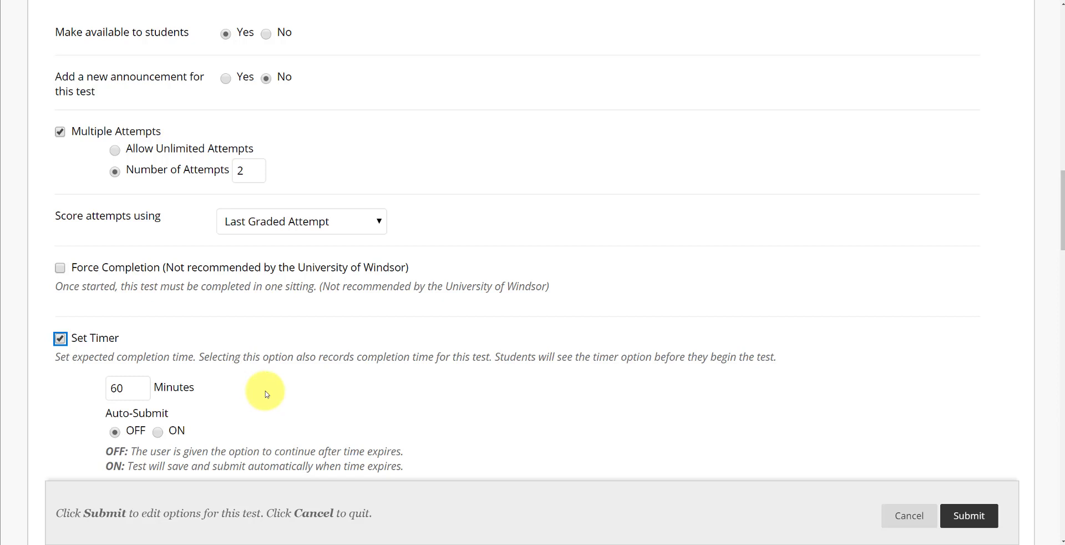
scroll(264, 388, down, 2)
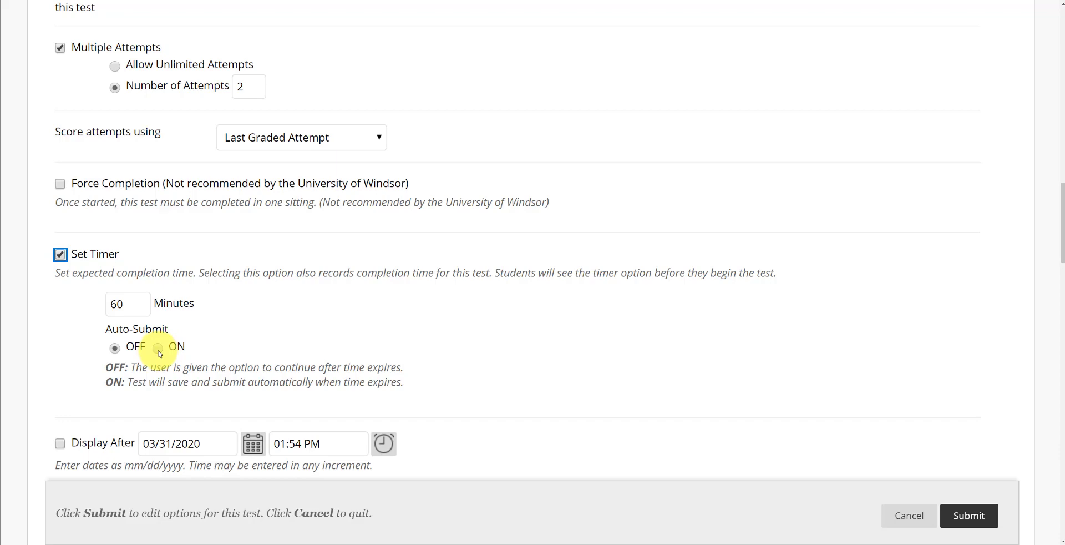
scroll(233, 349, down, 2)
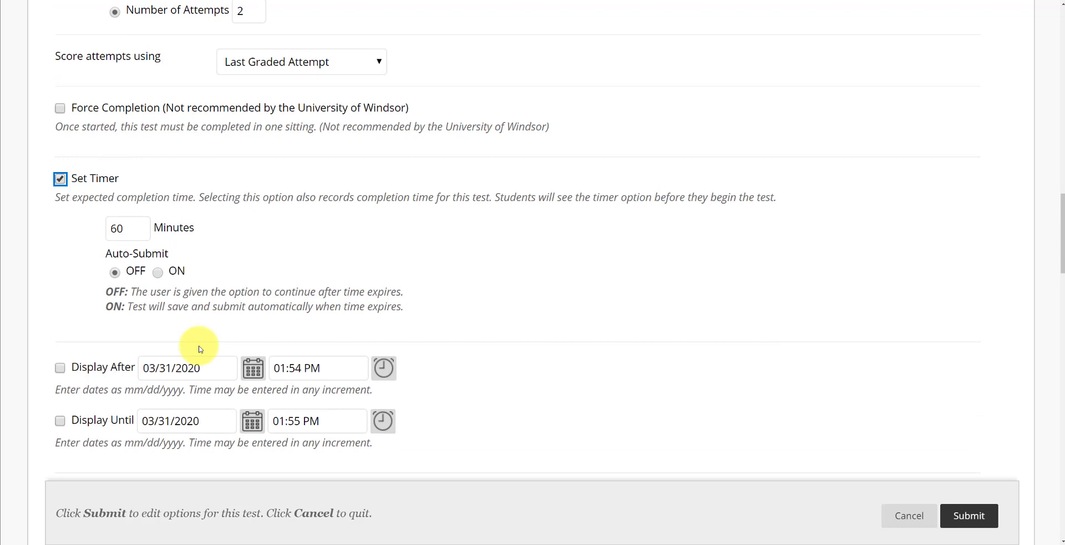
click(158, 265)
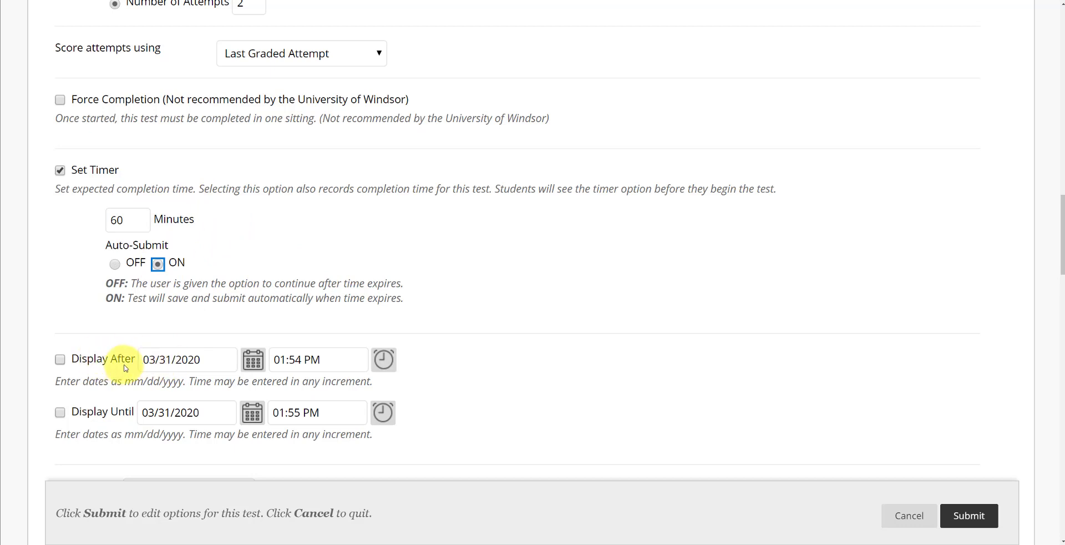
Enable the test's display window on 03/31/2020, with Display After at 01:00 AM and Display Until at End of Day
click(60, 360)
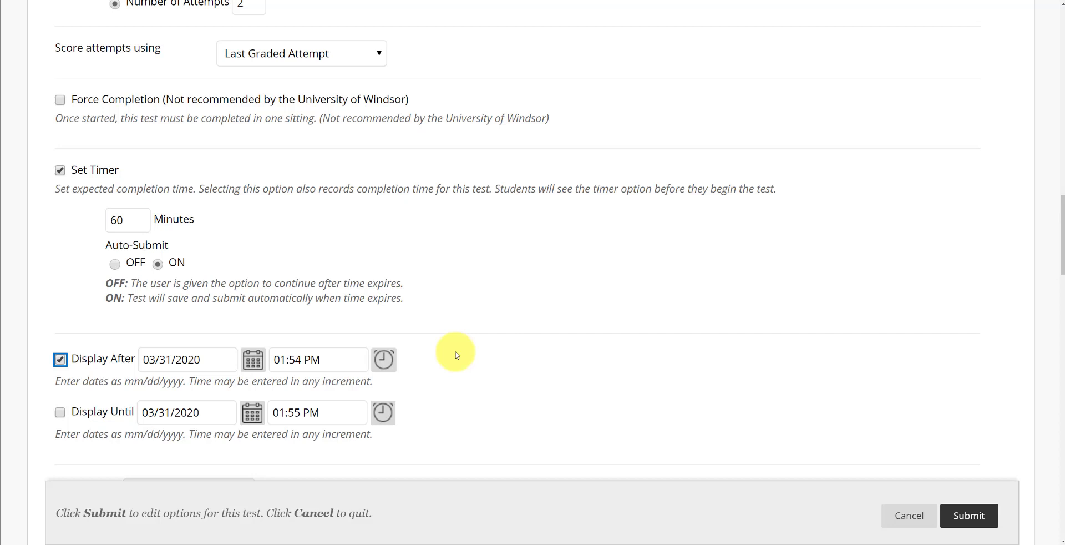
click(382, 412)
scroll(413, 390, down, 12)
scroll(414, 393, down, 1)
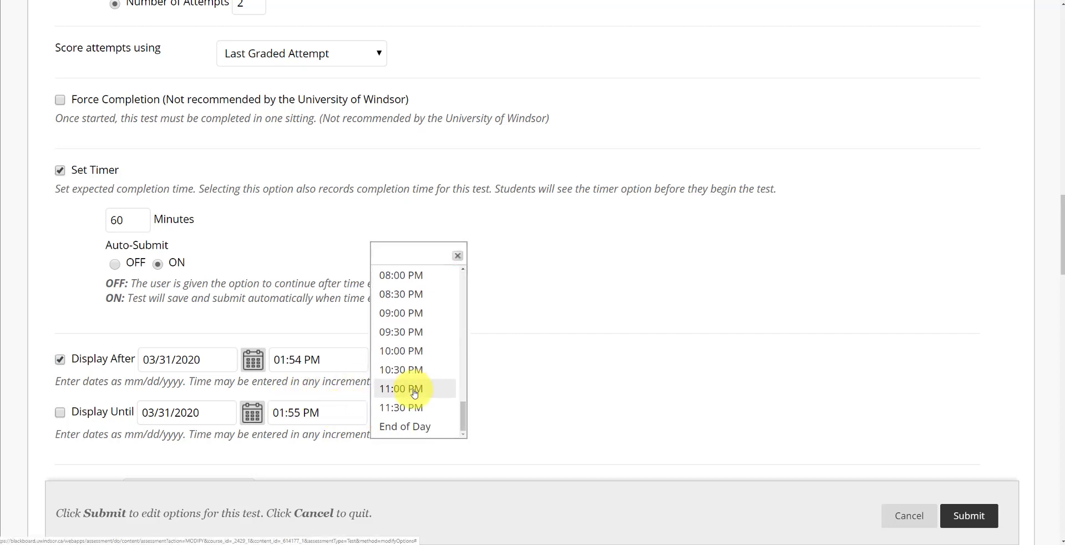
click(409, 427)
click(388, 364)
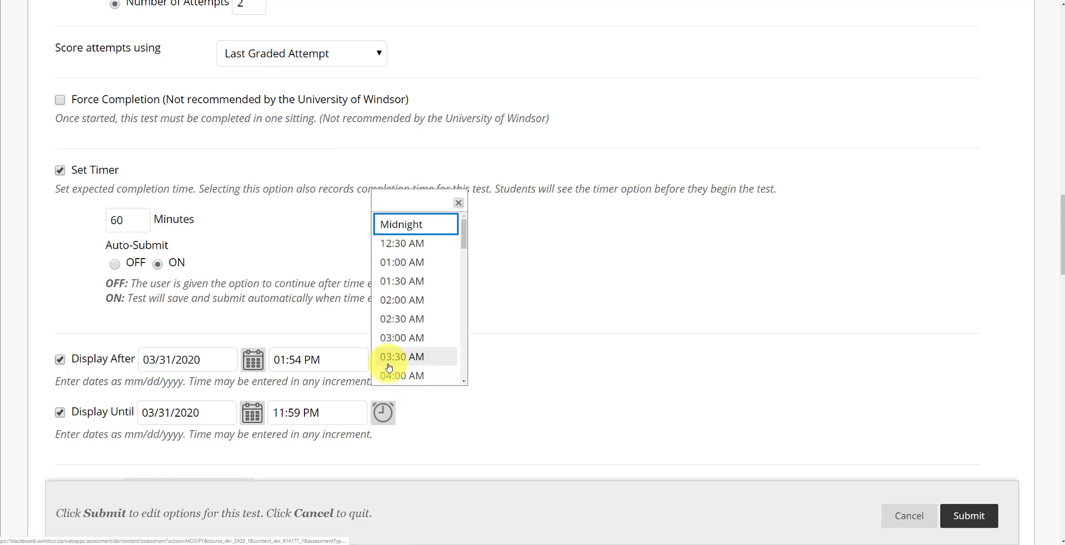
click(429, 269)
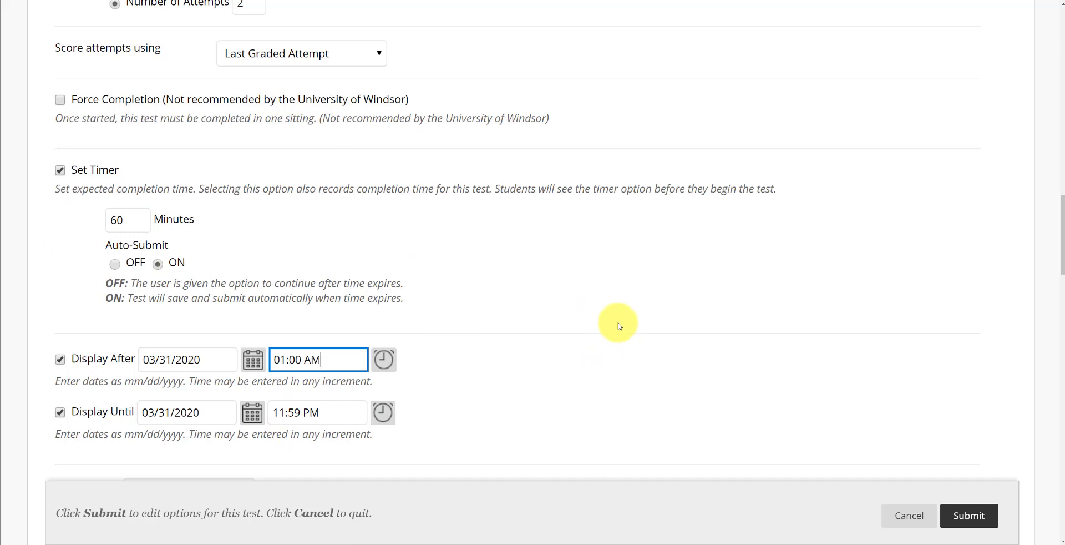
Add the preview user account to the test availability exceptions
scroll(620, 326, down, 2)
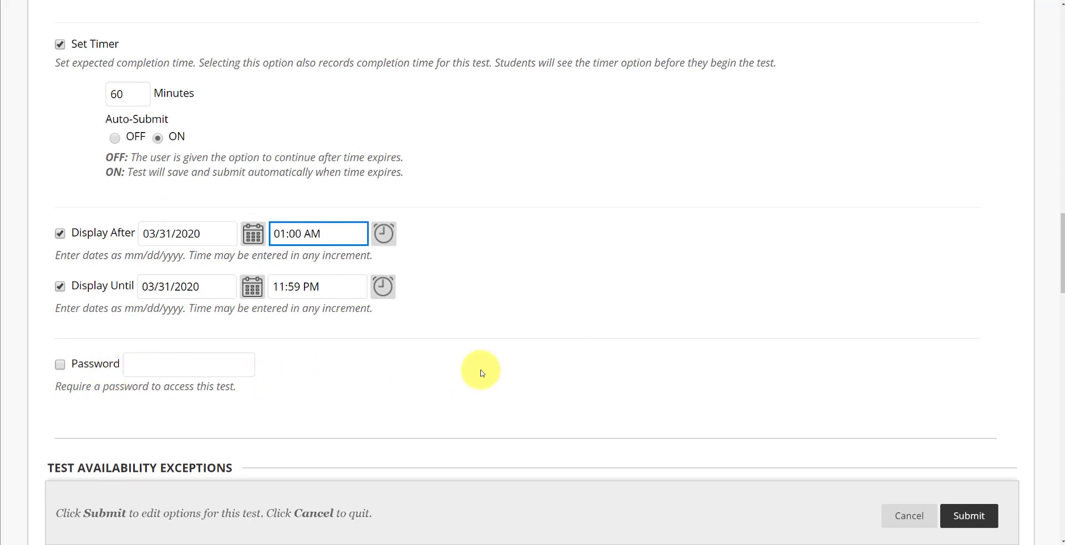
scroll(482, 373, down, 5)
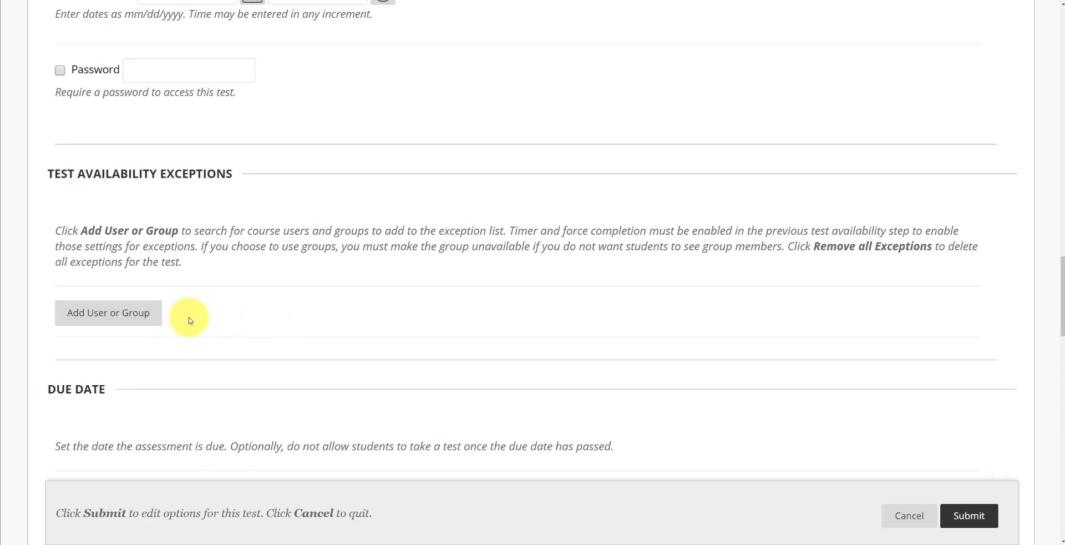
click(125, 322)
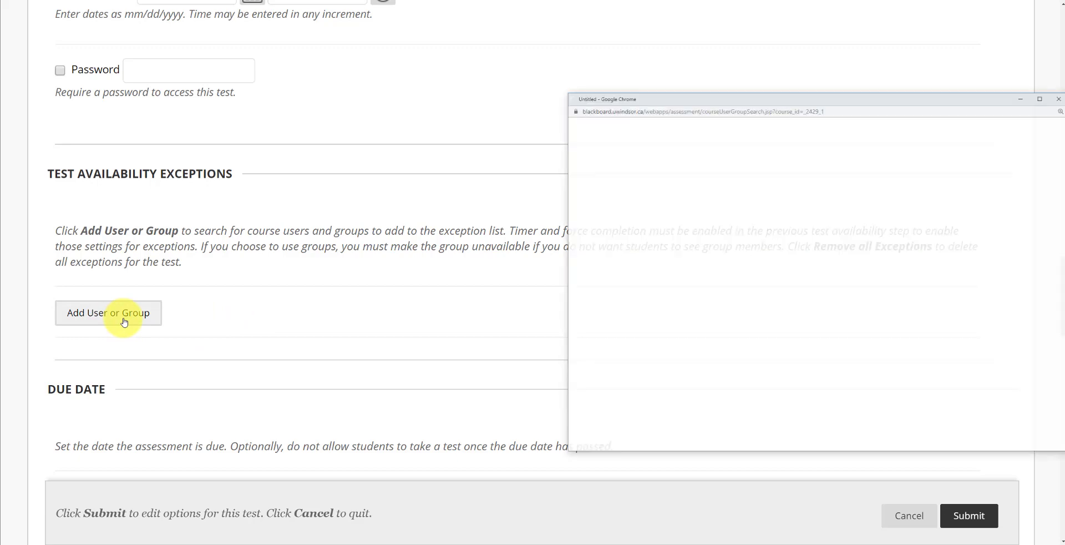
double_click(795, 101)
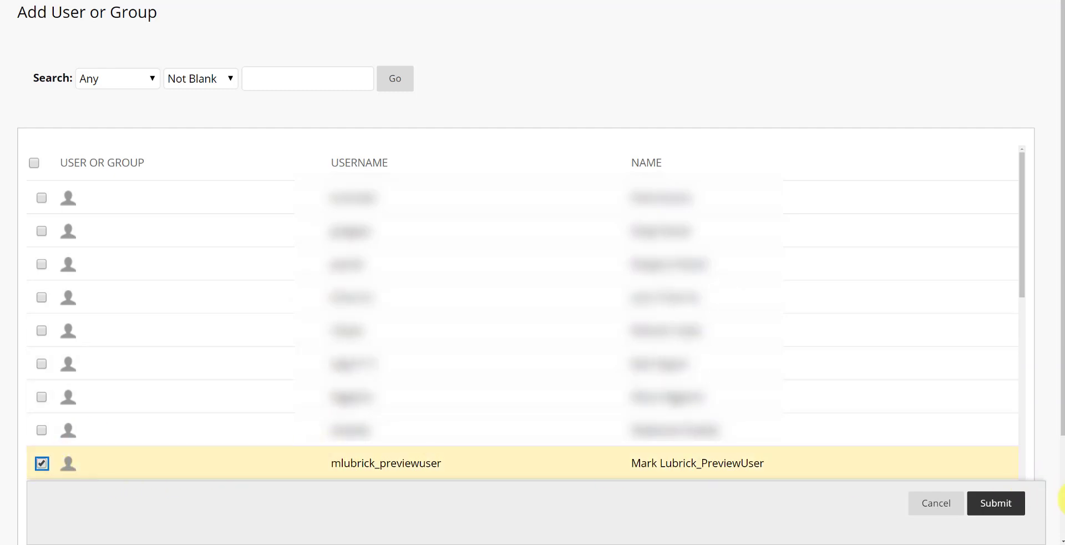
click(995, 503)
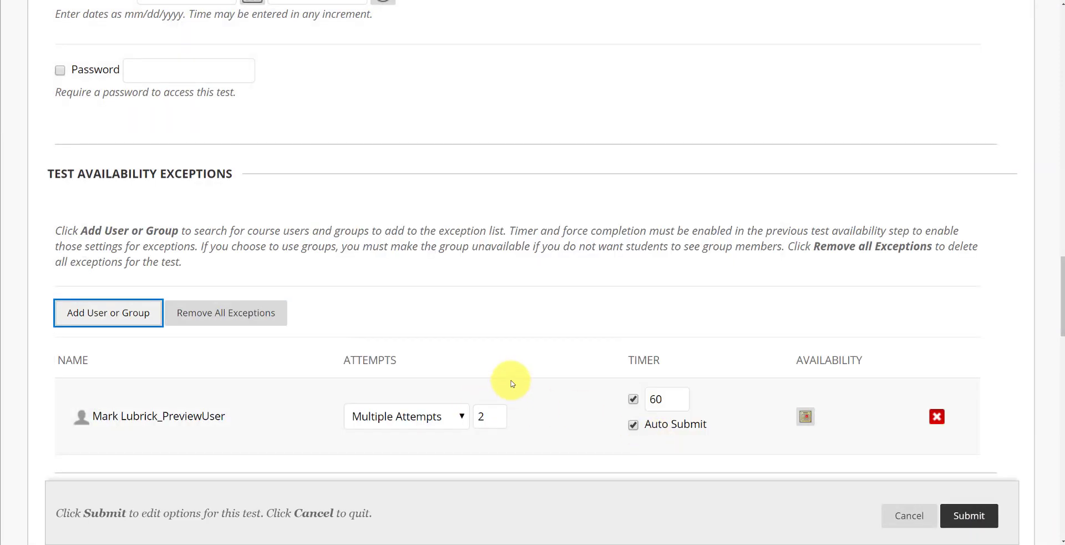
Set the preview user's exception timer to 90 minutes
scroll(507, 381, down, 2)
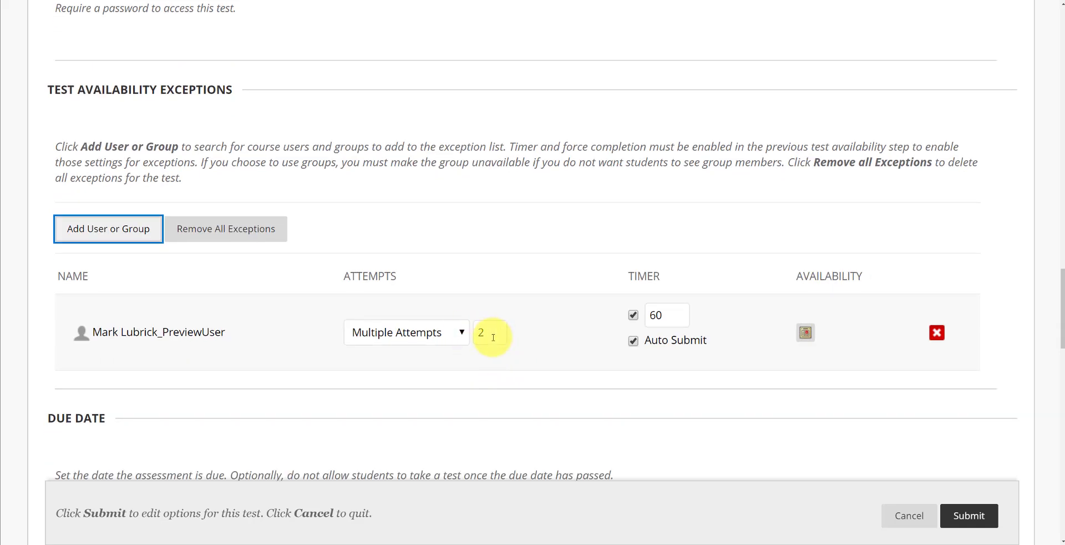
drag(672, 314, 646, 314)
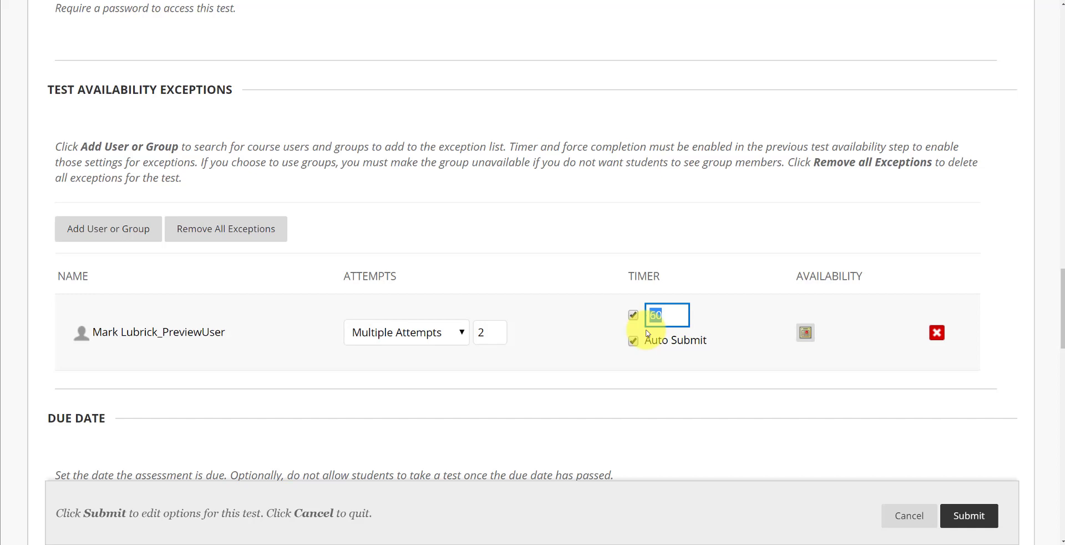
text(90)
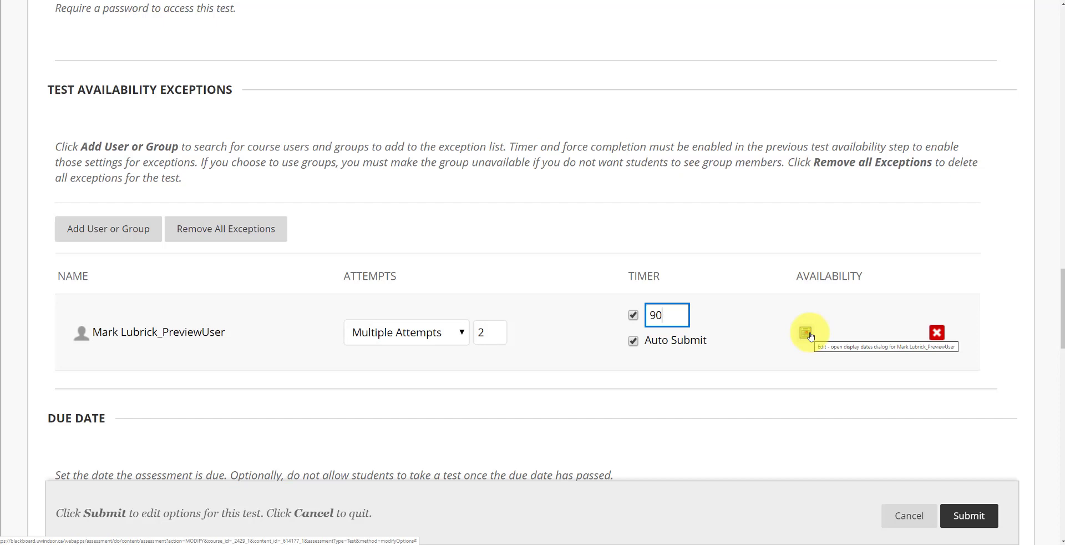
Set the preview user's exception availability to after 03/30/2020 at 11:59 PM and until 04/01/2020 at Noon, and save the dates
click(805, 333)
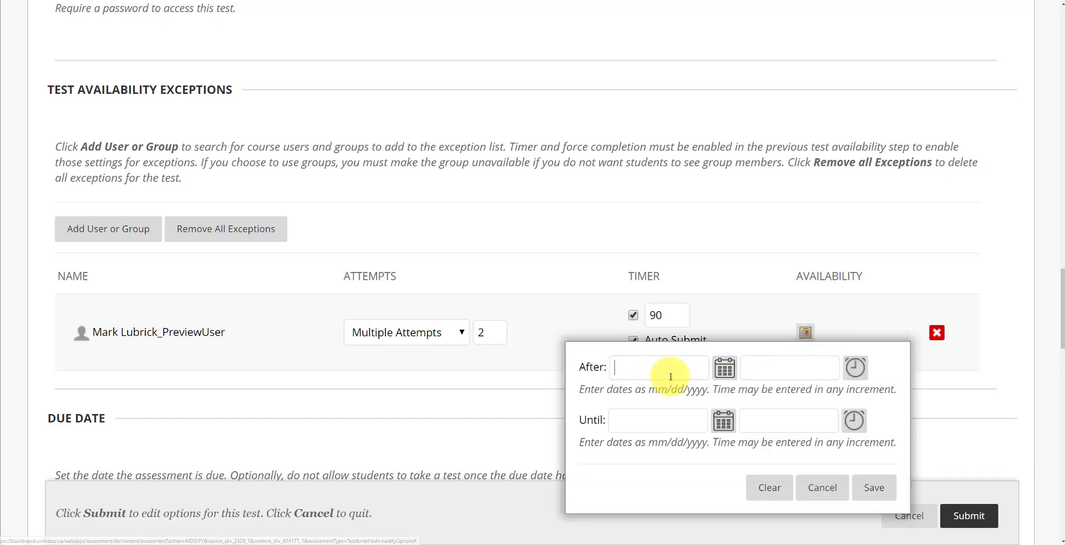
click(728, 366)
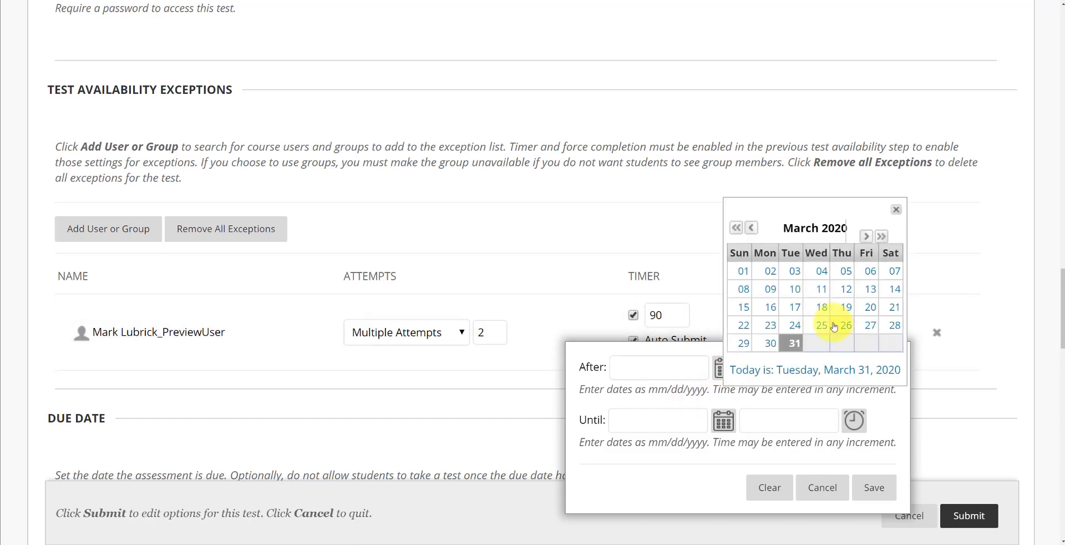
click(770, 343)
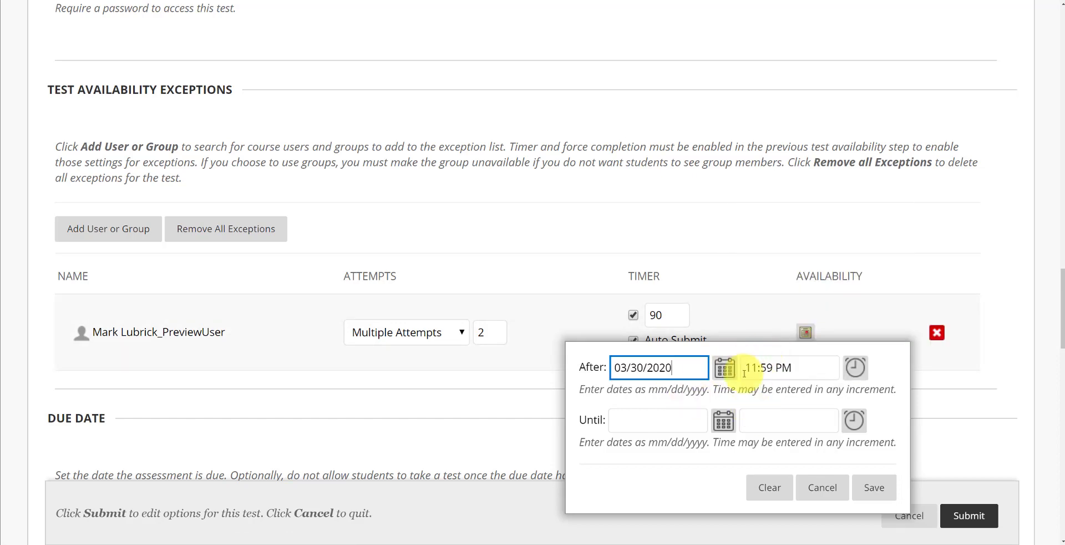
click(726, 427)
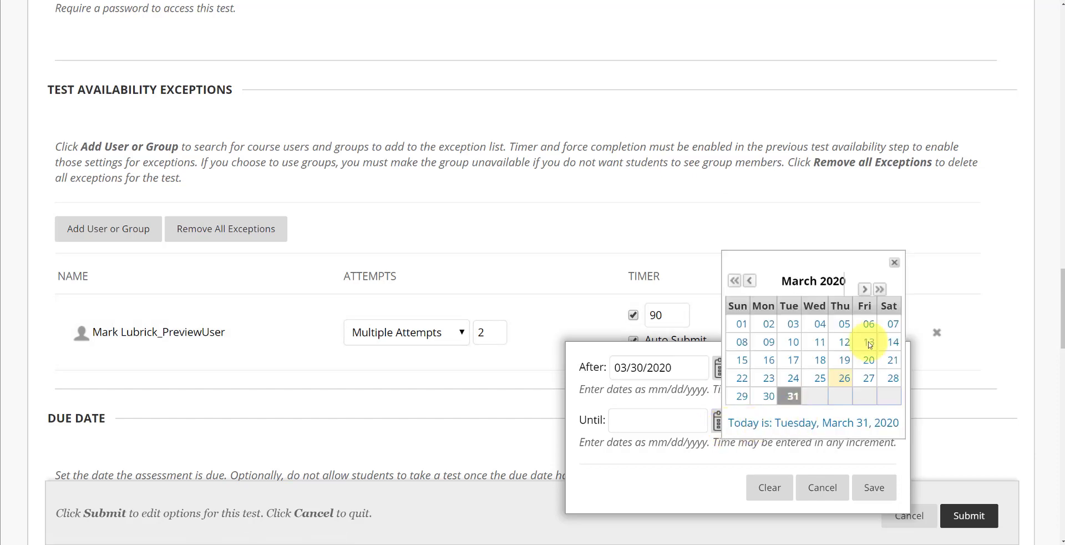
click(864, 289)
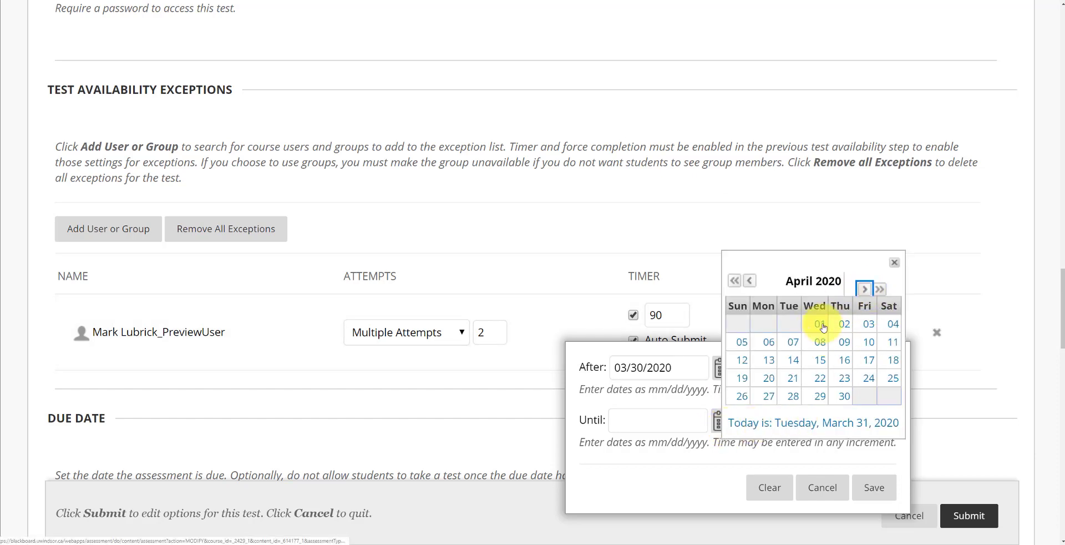
click(820, 324)
click(857, 424)
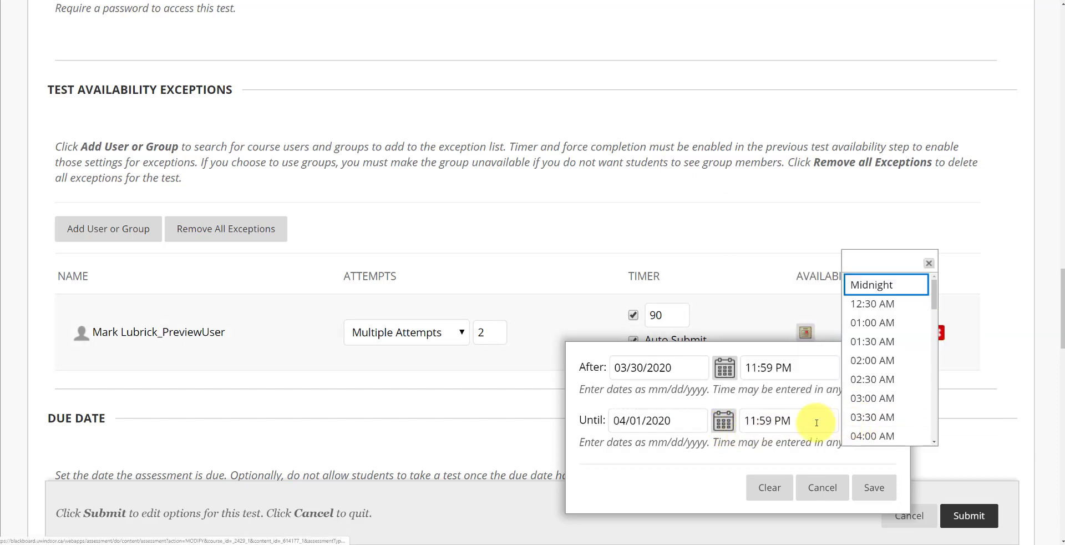
scroll(884, 410, down, 6)
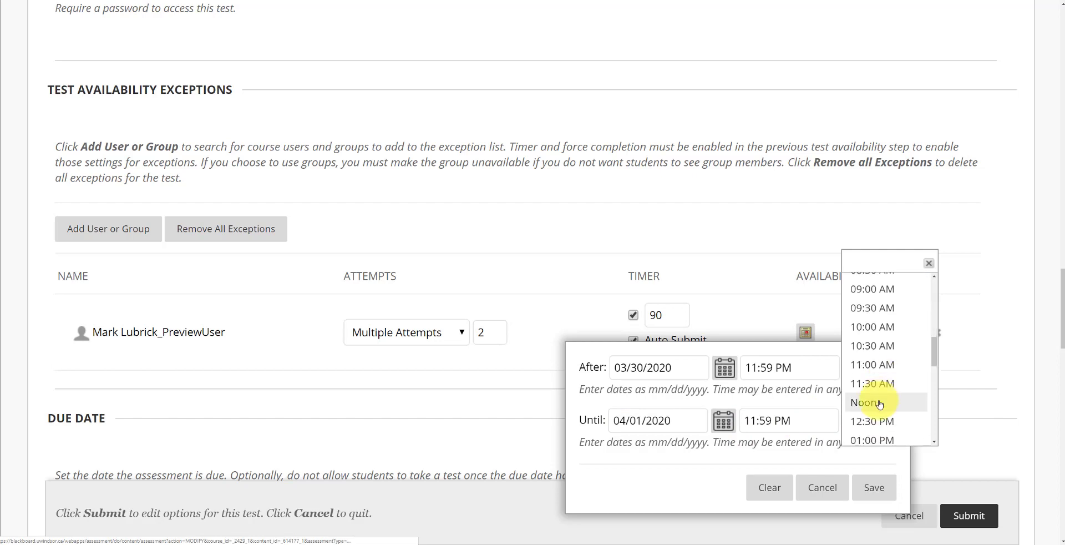
click(874, 402)
click(875, 488)
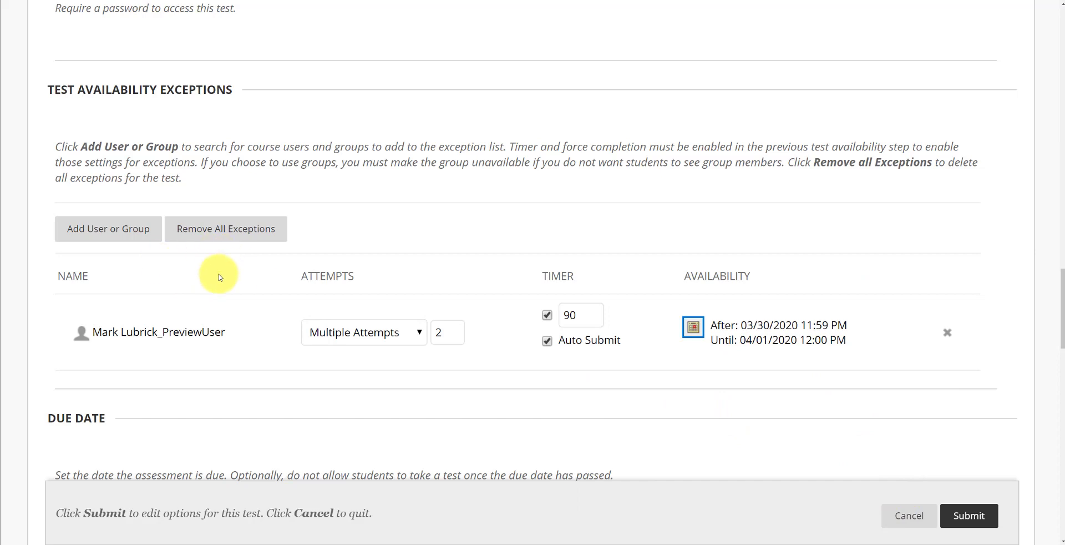
Enable the due date of 03/31/2020 at 02:07 PM and do not allow students to start the test once it has passed
scroll(298, 354, down, 4)
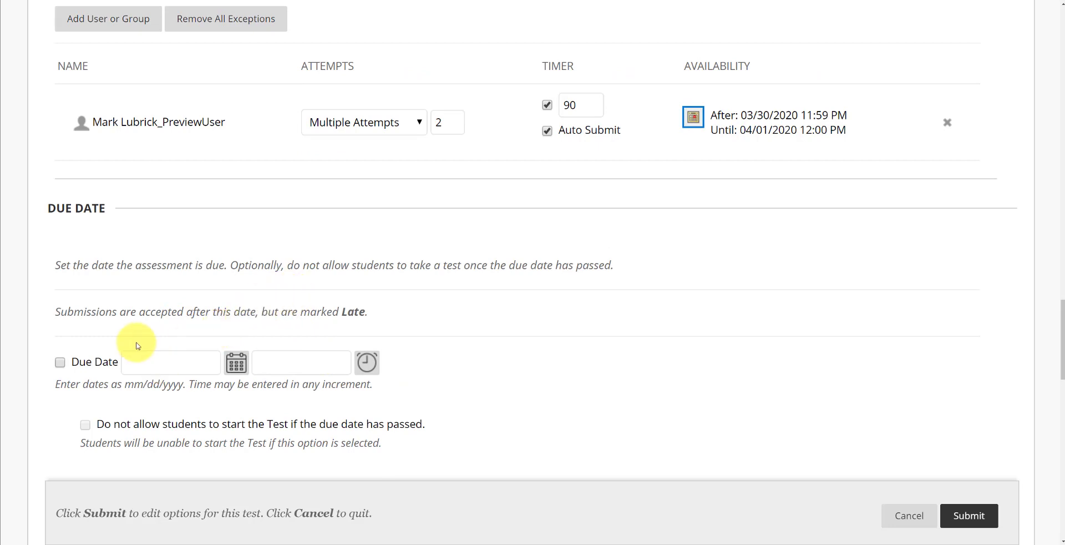
click(81, 363)
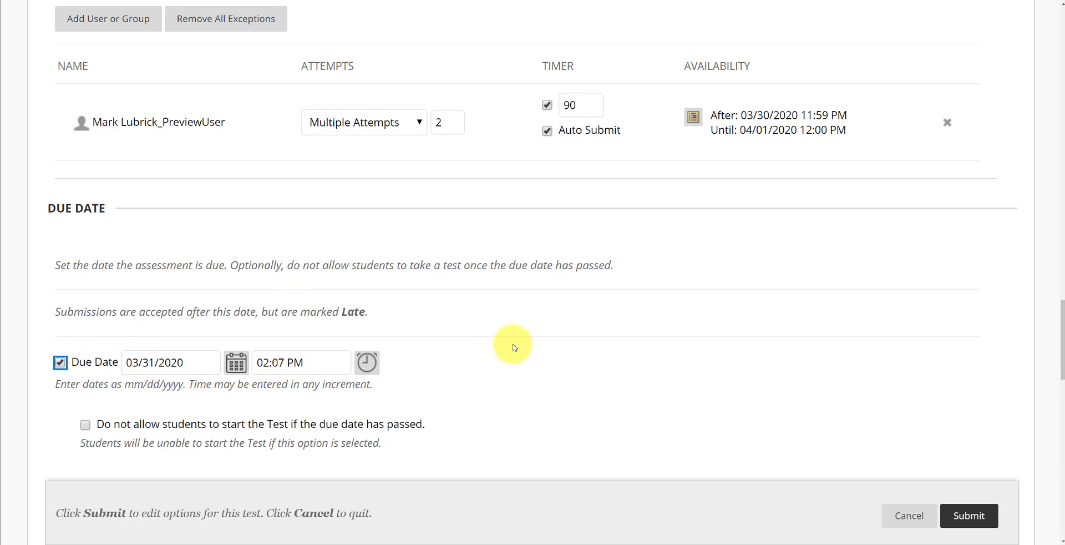
scroll(383, 328, down, 2)
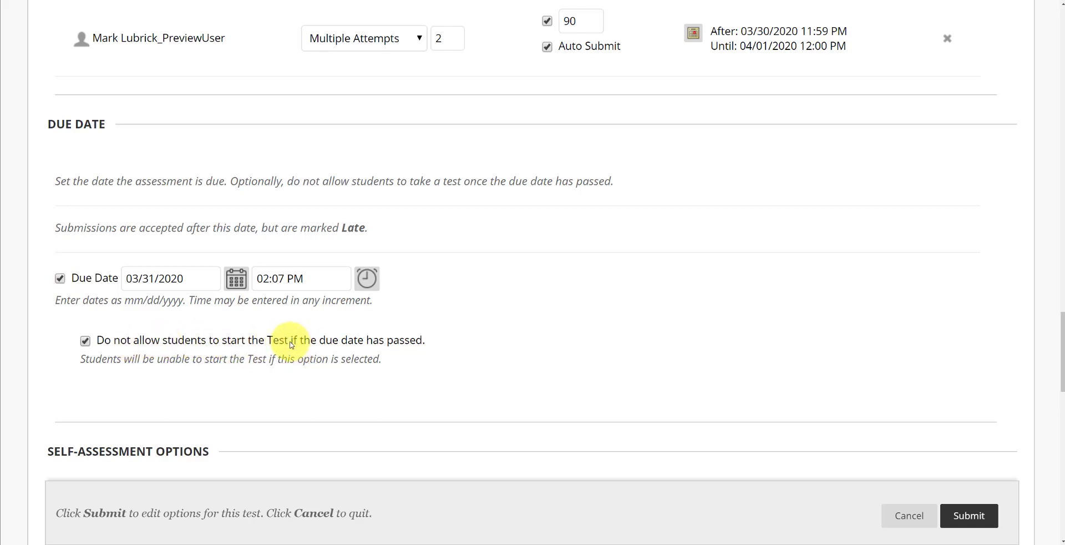
key(Tab)
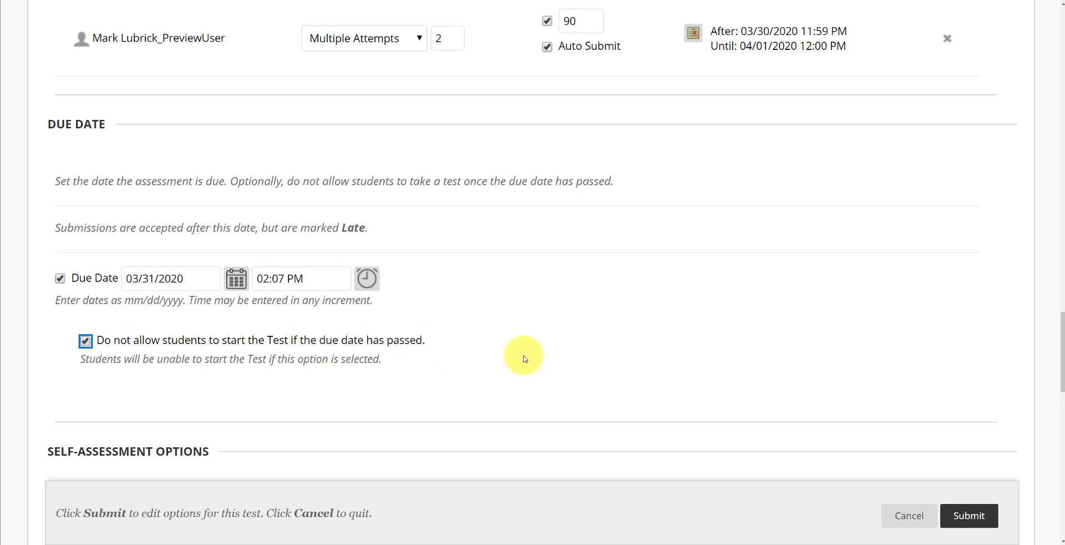
click(483, 350)
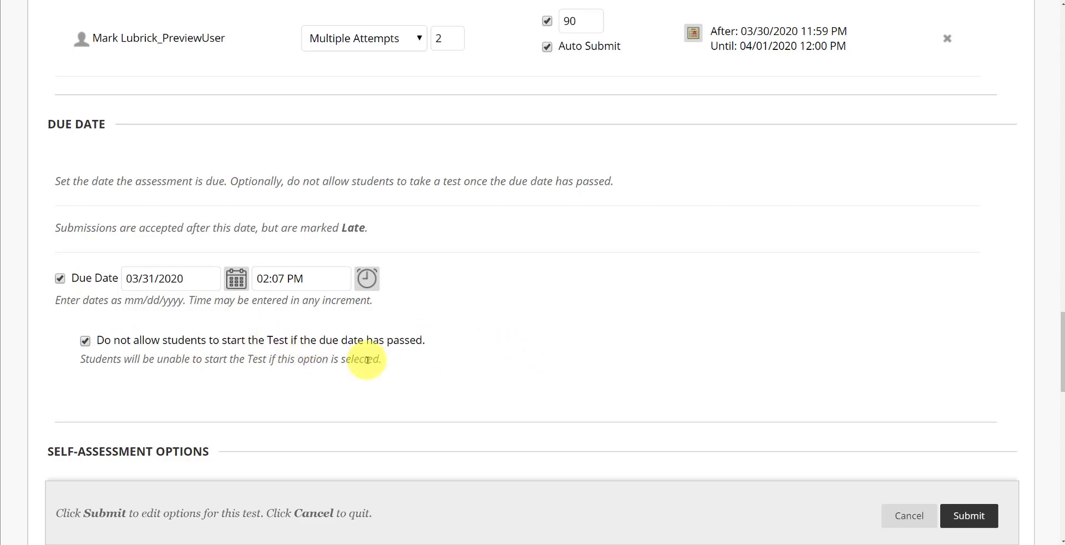
key(shift+Tab)
Examine the self-assessment options, especially the privacy note about hiding results from the instructor and the Grade Center
scroll(476, 362, down, 5)
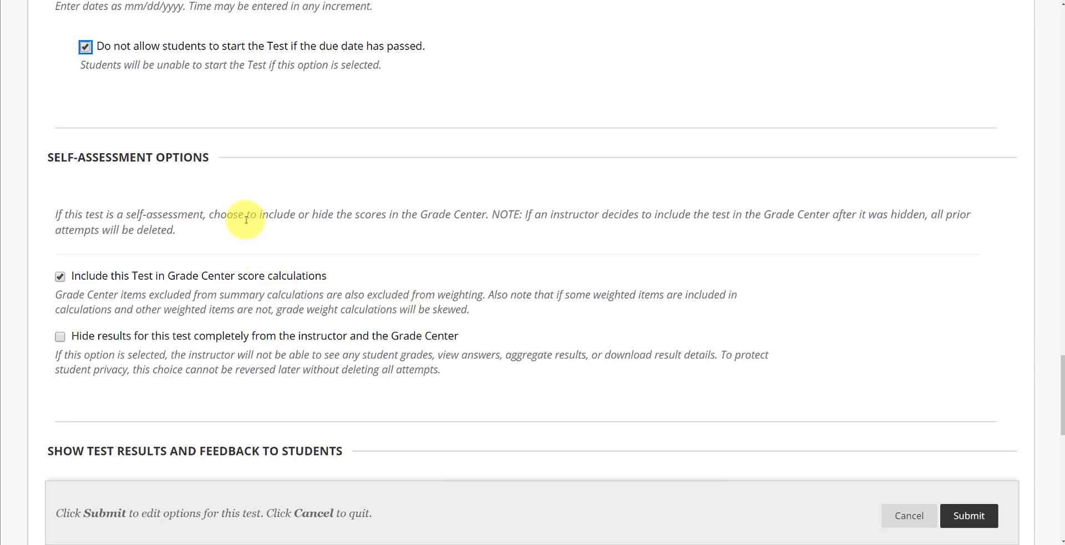
scroll(236, 233, down, 2)
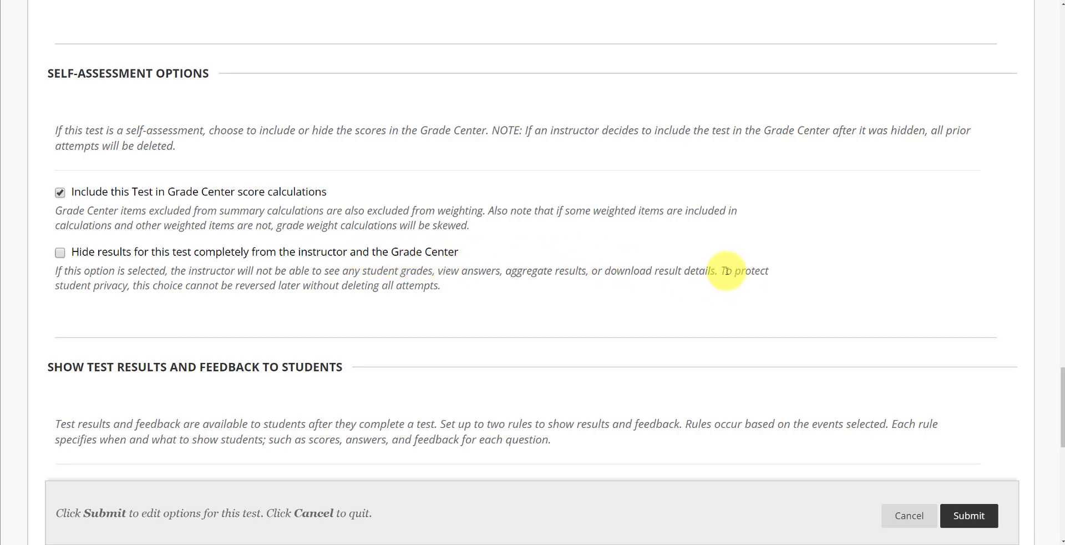
drag(725, 273, 729, 294)
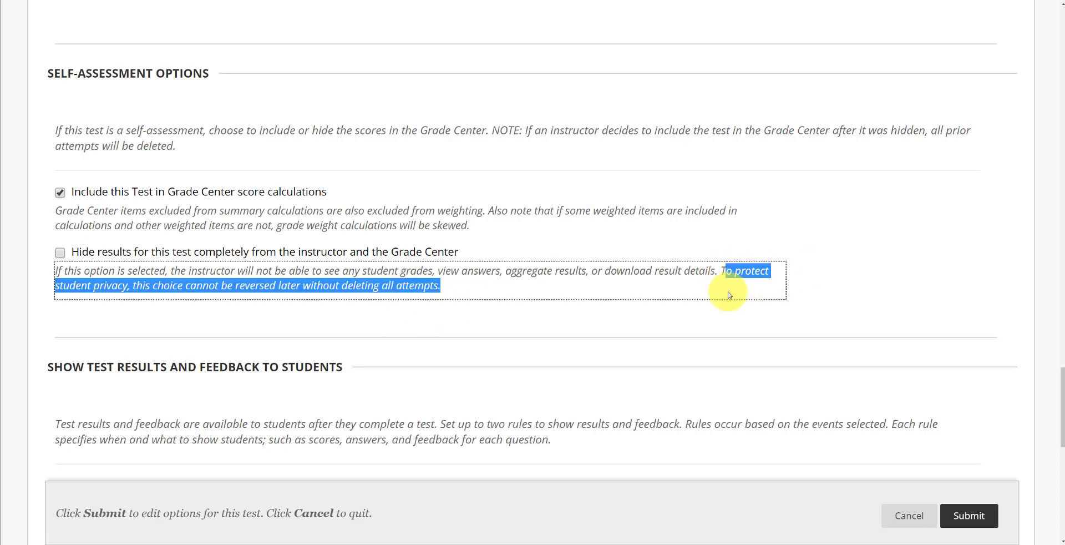
click(259, 287)
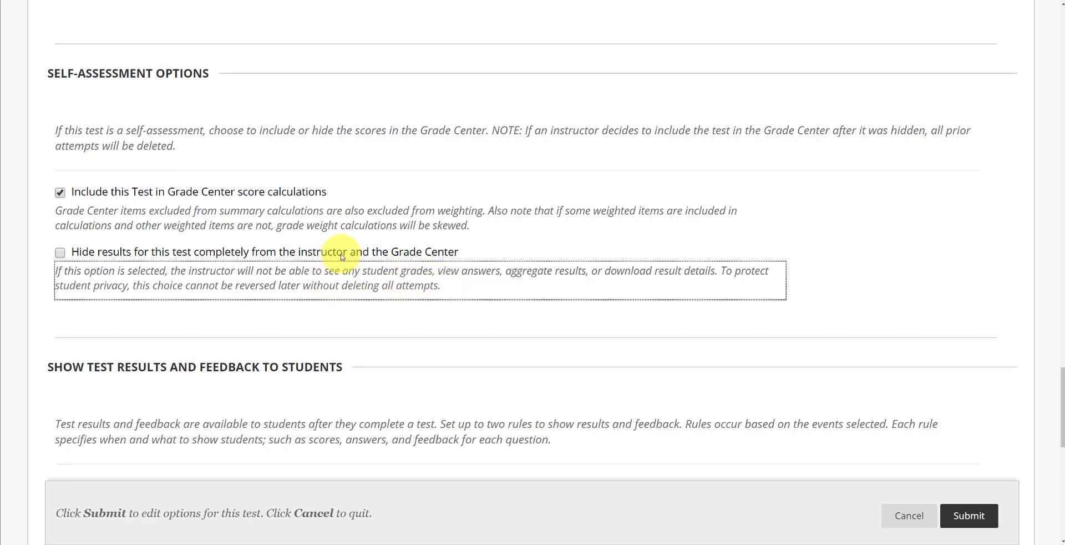
Try On Specific Date and After Attempts are graded as the first results rule's timing, and return it to After Submission
scroll(623, 321, down, 5)
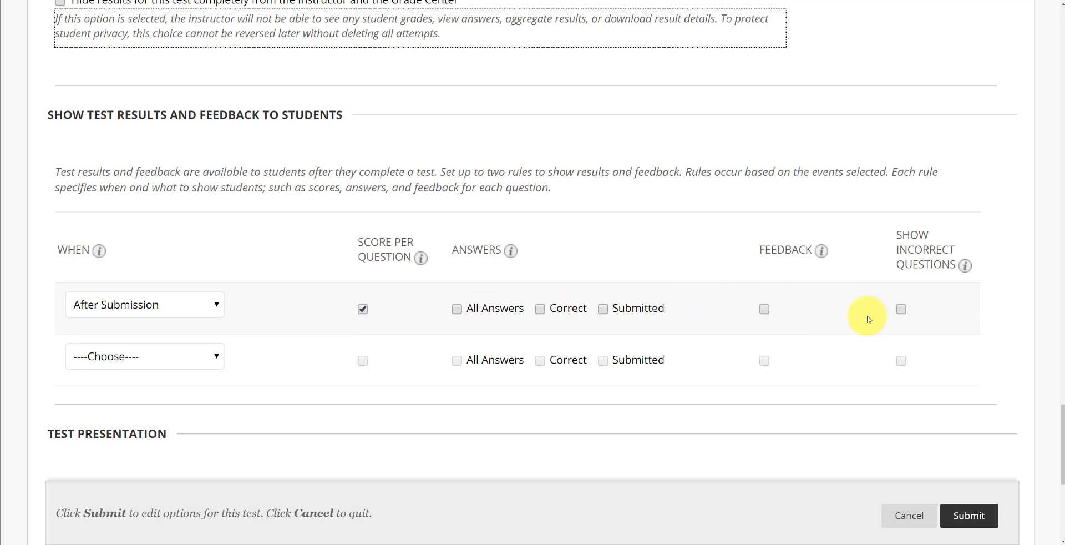
click(217, 307)
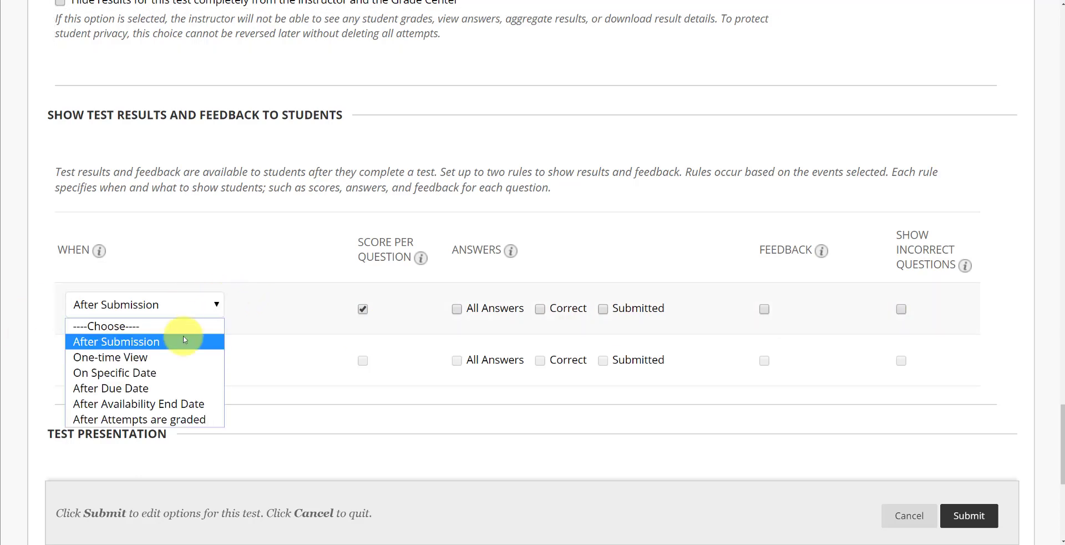
click(139, 377)
click(205, 308)
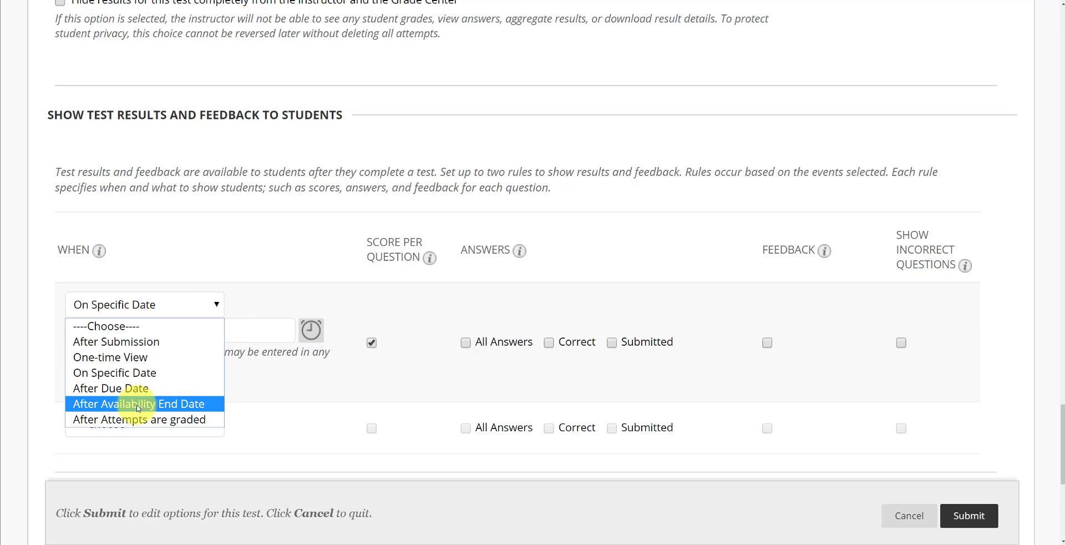
click(205, 423)
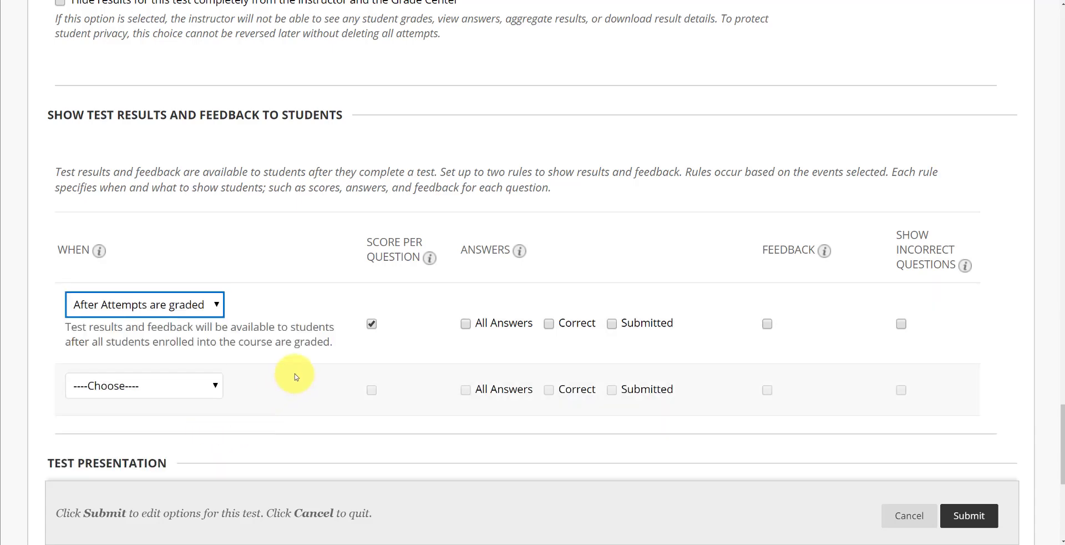
click(202, 391)
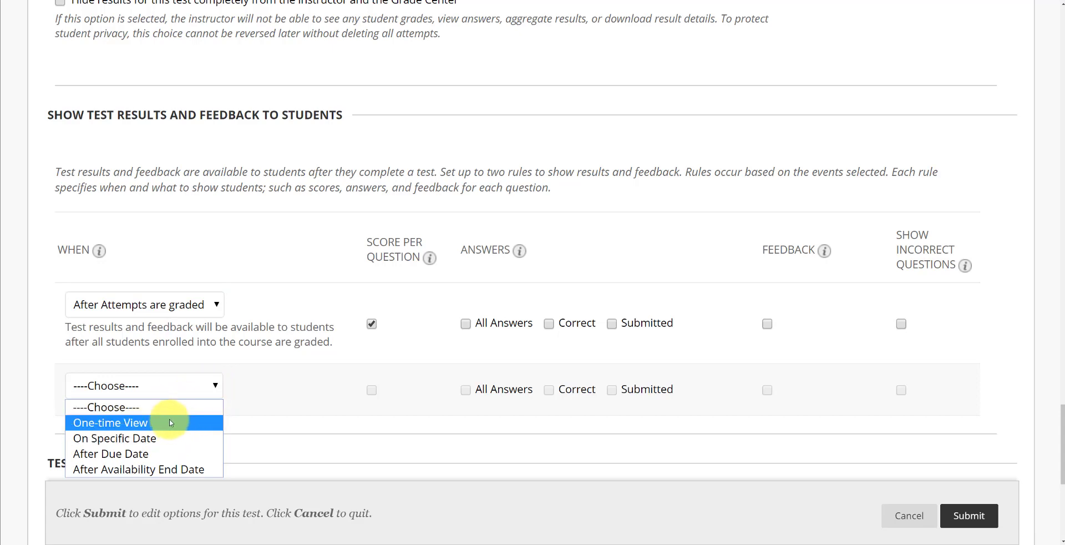
click(217, 304)
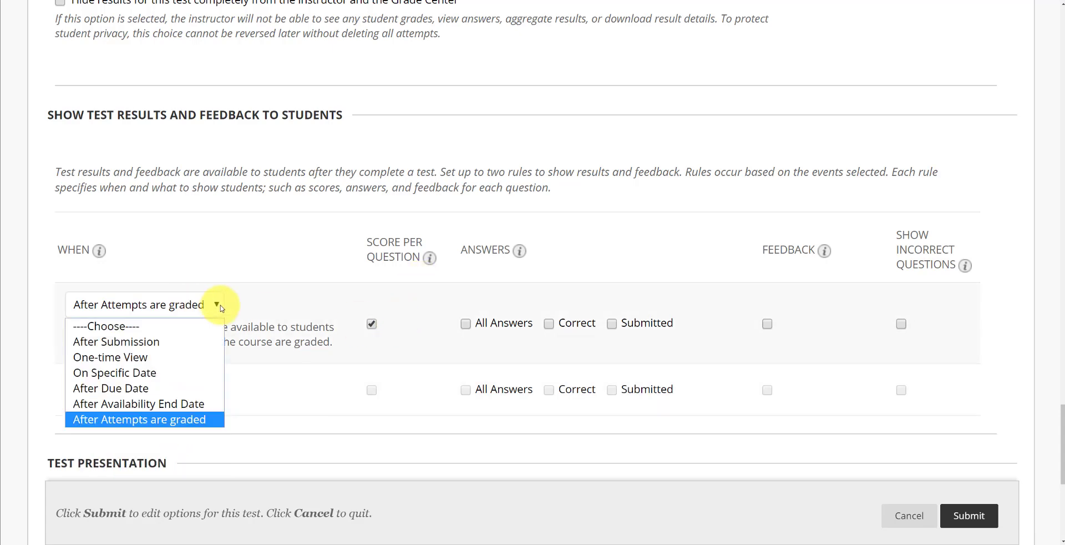
click(167, 341)
Set the second results and feedback rule to After Due Date and have it show All Answers
click(167, 357)
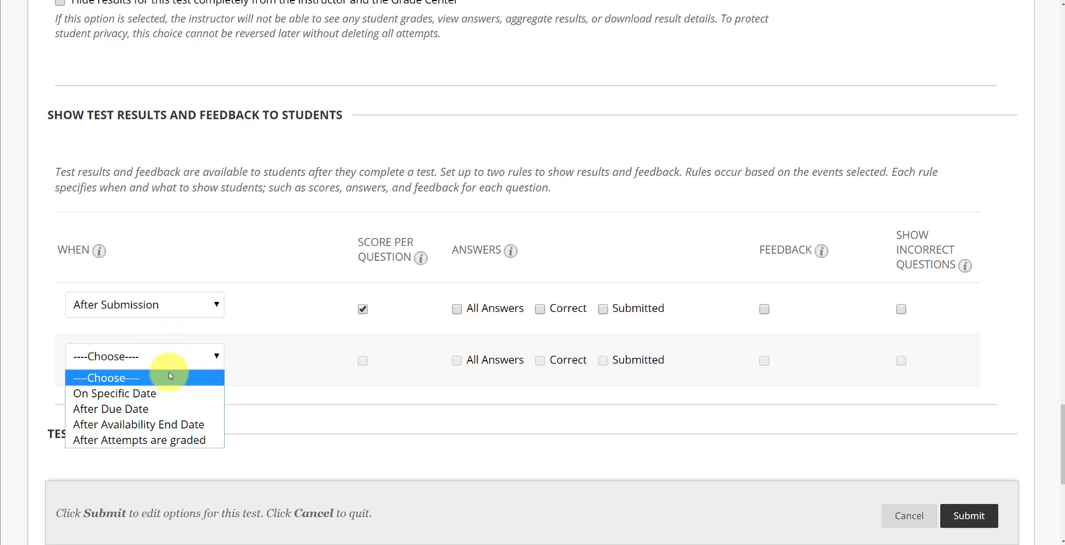
click(155, 409)
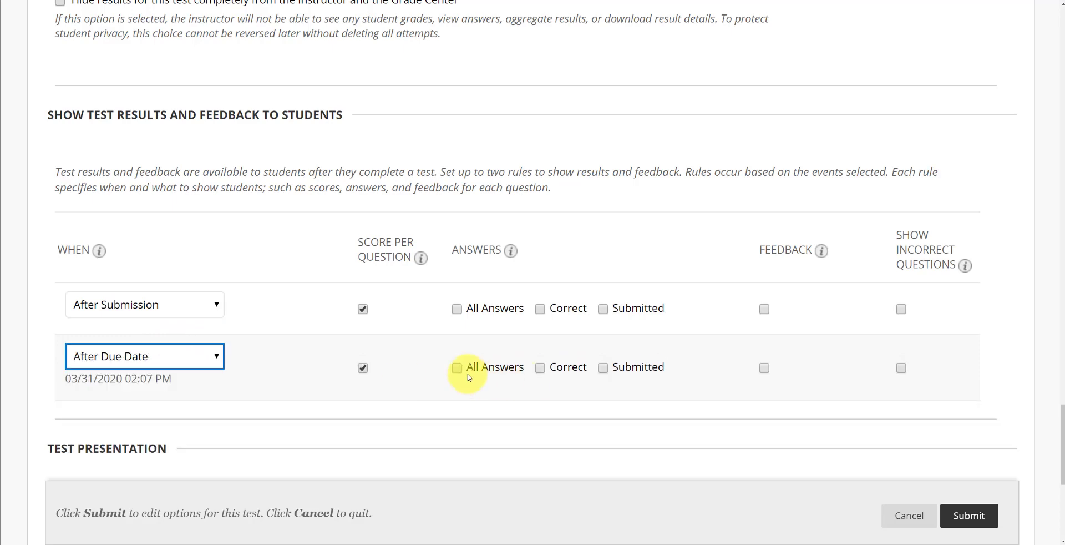
click(494, 369)
scroll(423, 397, down, 3)
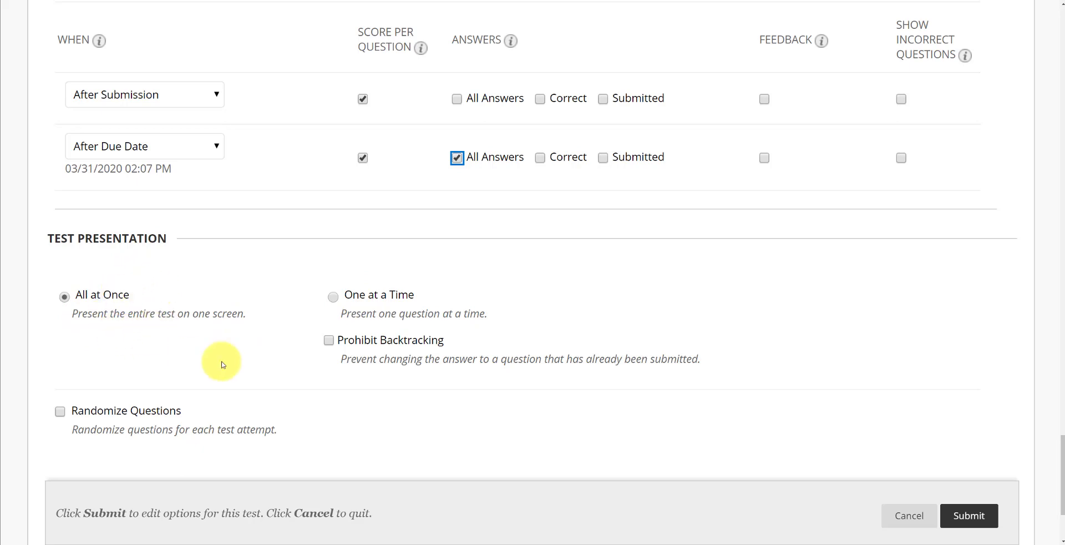
scroll(277, 354, down, 3)
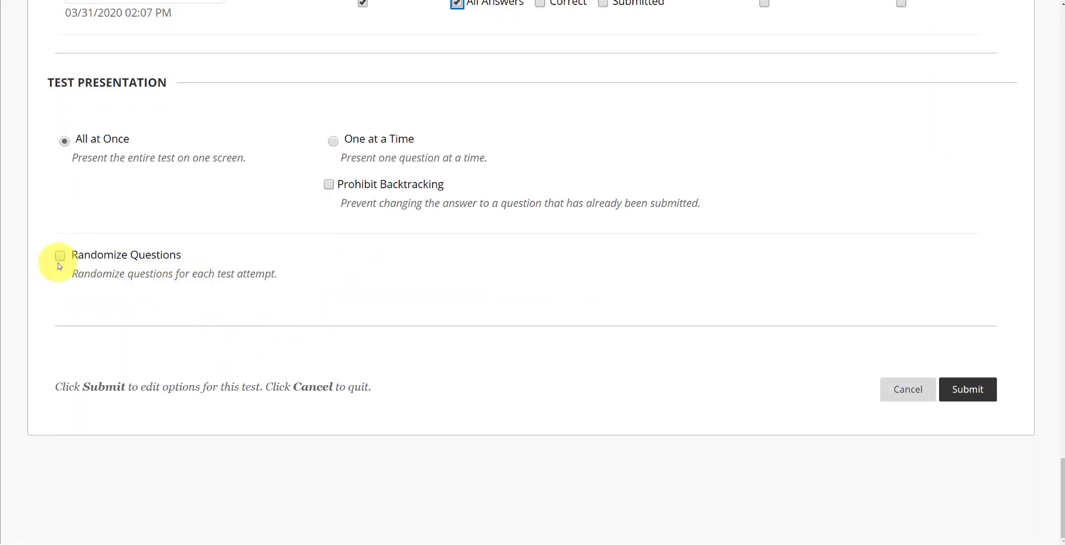